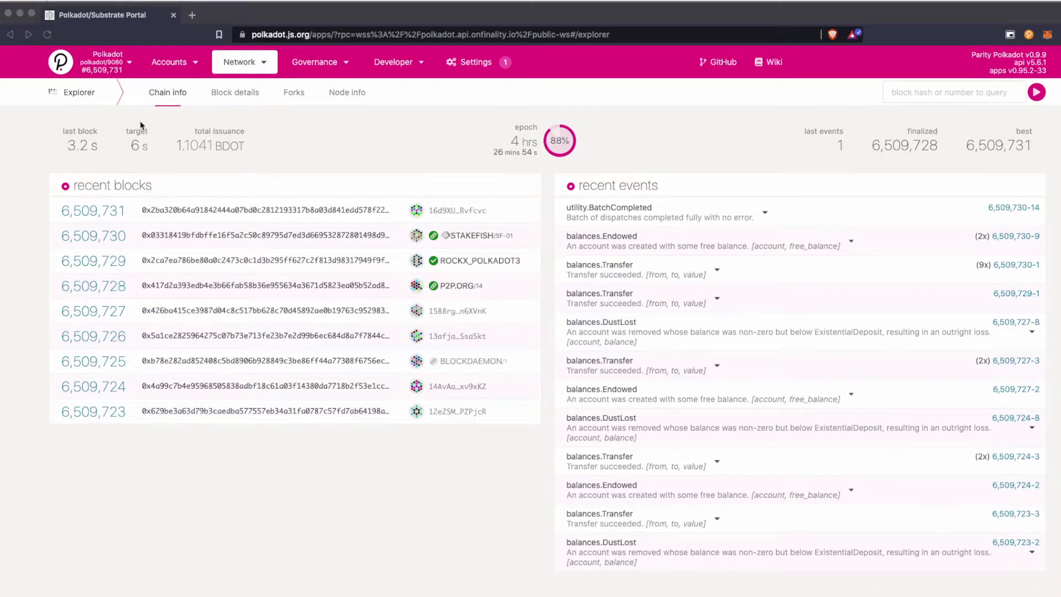
# Switch the connection to the Edgeware live network via Commonwealth Labs.
pyautogui.click(111, 67)
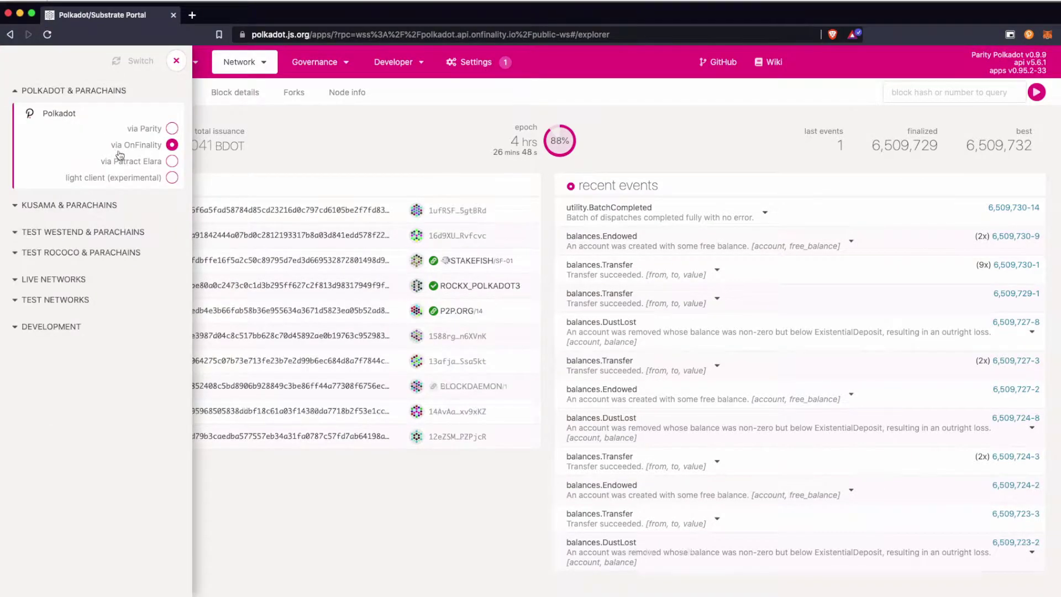
pyautogui.click(76, 281)
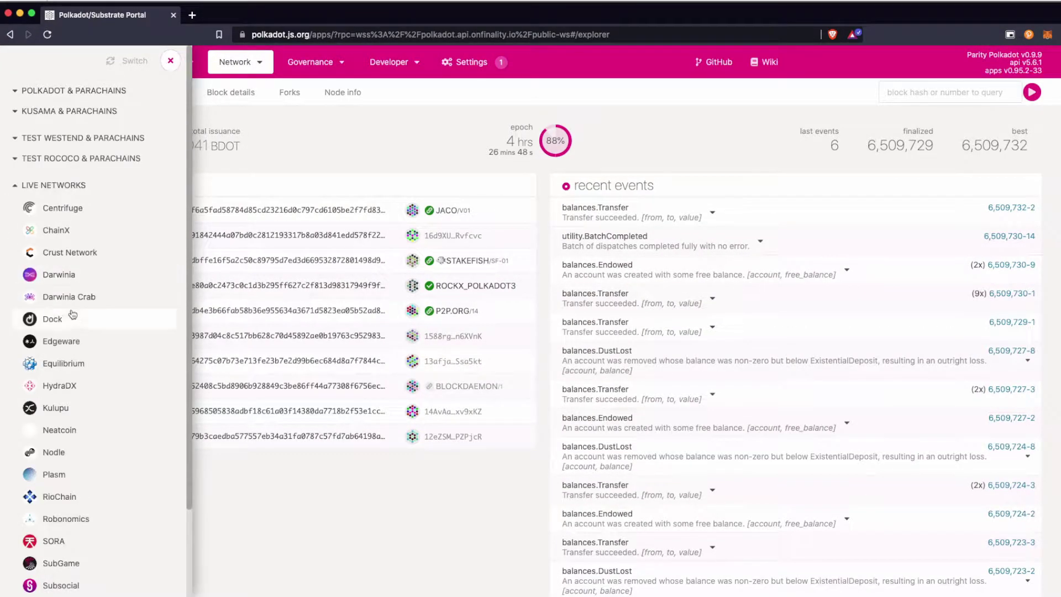
pyautogui.click(75, 341)
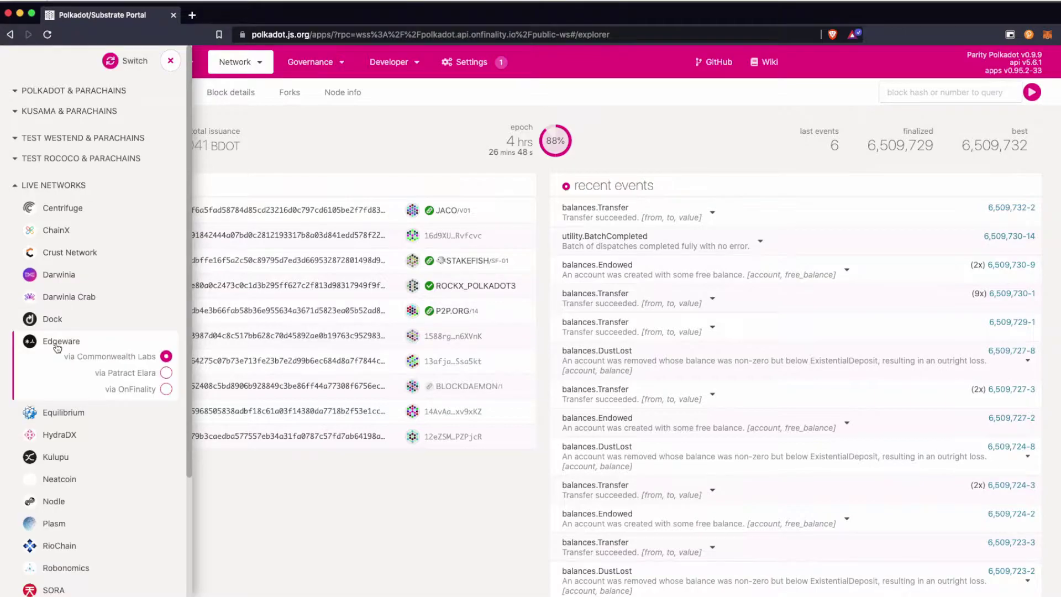
pyautogui.click(116, 64)
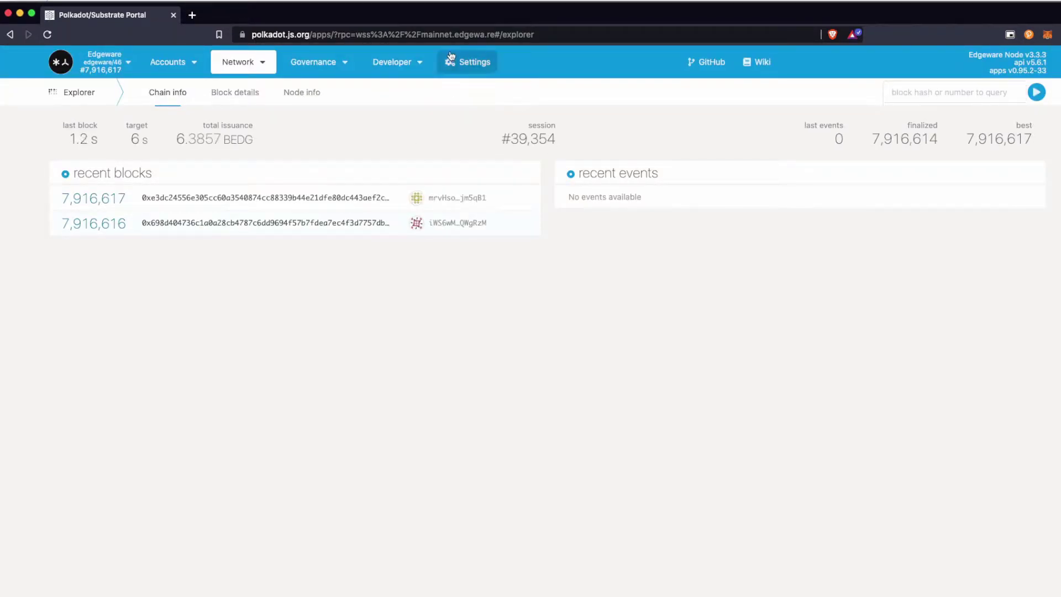
# Save the hardware connection setting 'Attach Ledger via WebUSB', then view the Accounts page.
pyautogui.click(469, 65)
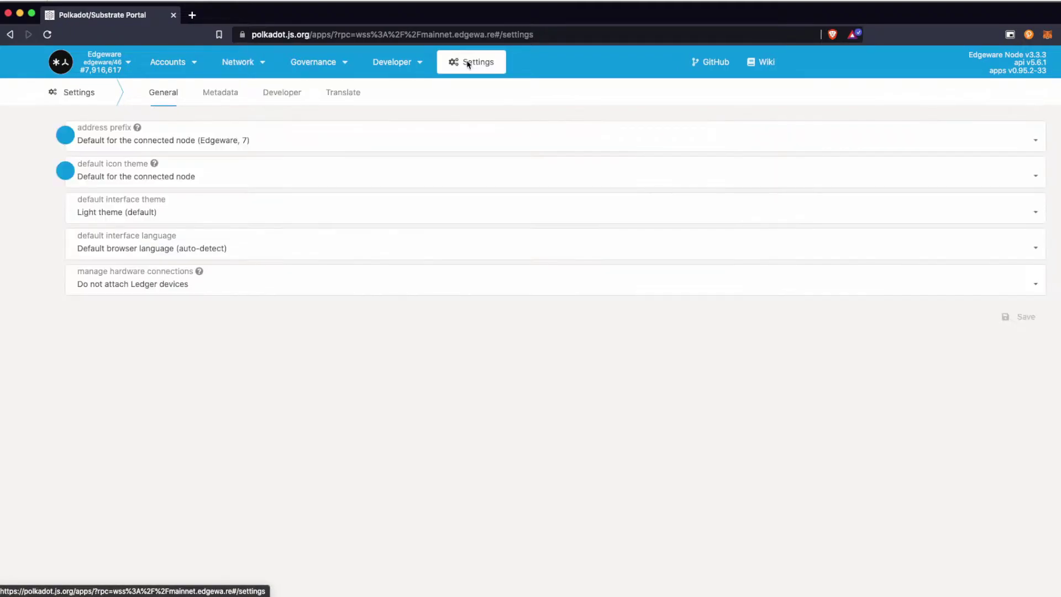
pyautogui.click(250, 285)
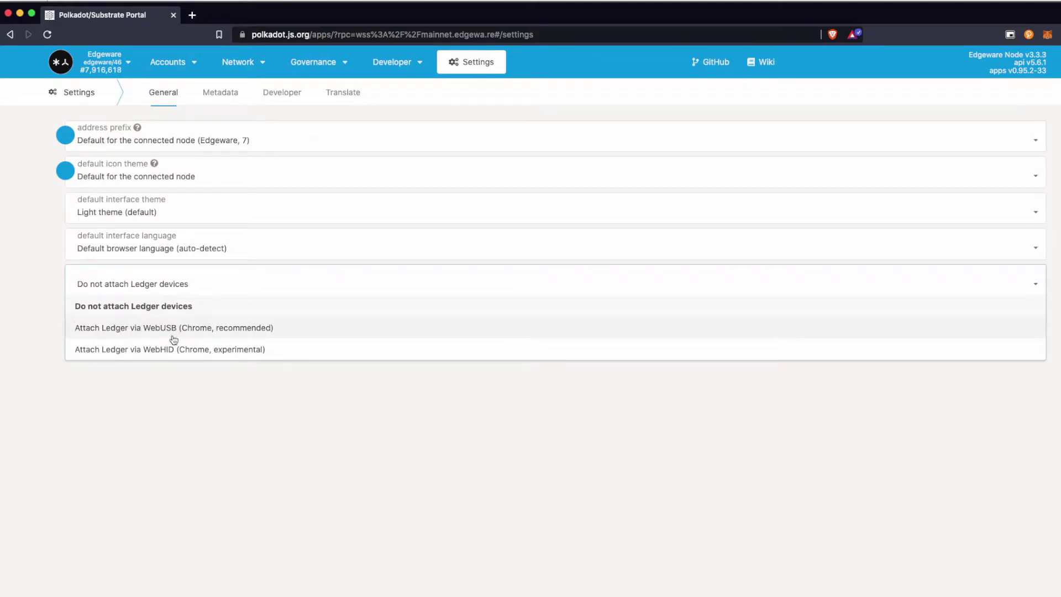
pyautogui.click(226, 334)
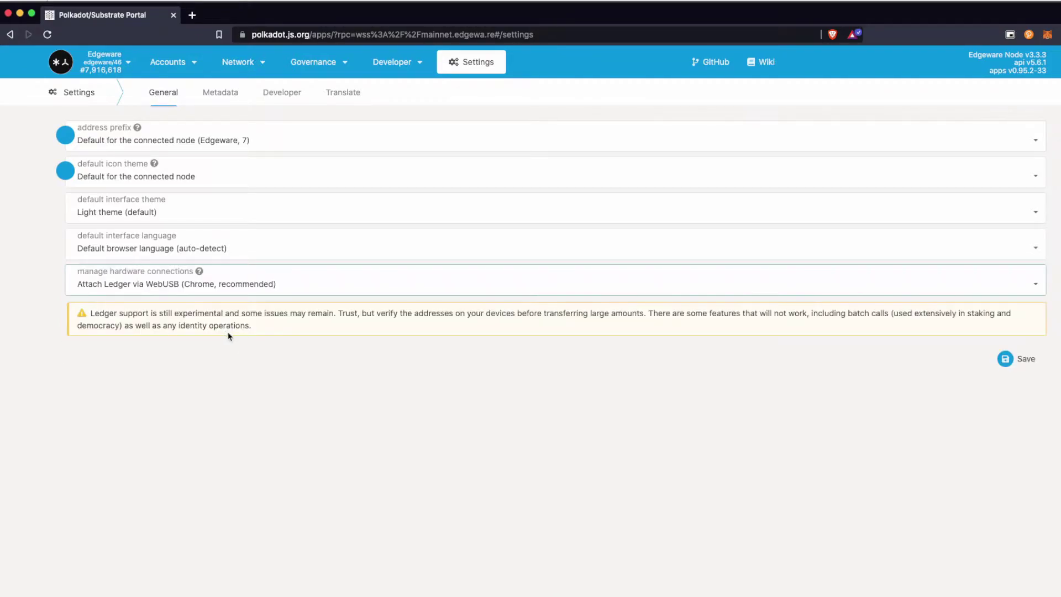
pyautogui.click(1016, 364)
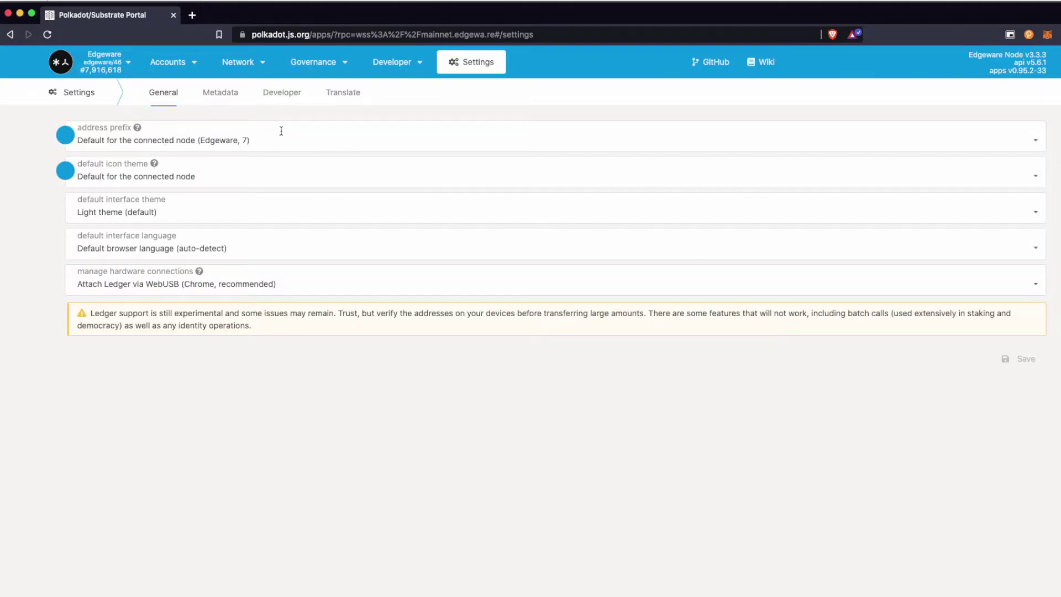
pyautogui.moveTo(172, 61)
pyautogui.click(181, 86)
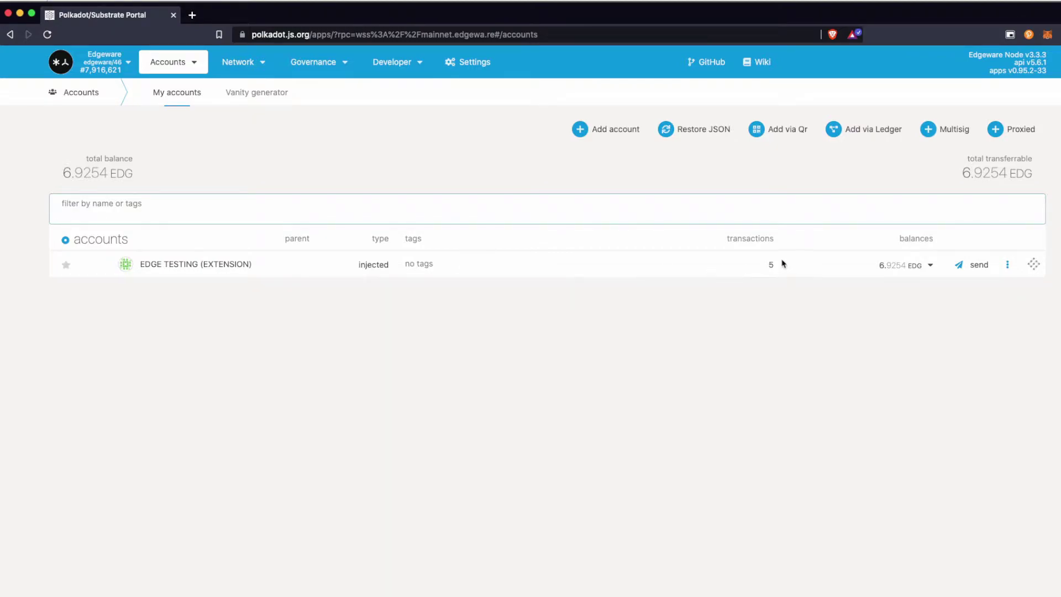
# Add a Ledger account named 'Ledger' with account type 0 and address index 0.
pyautogui.click(874, 133)
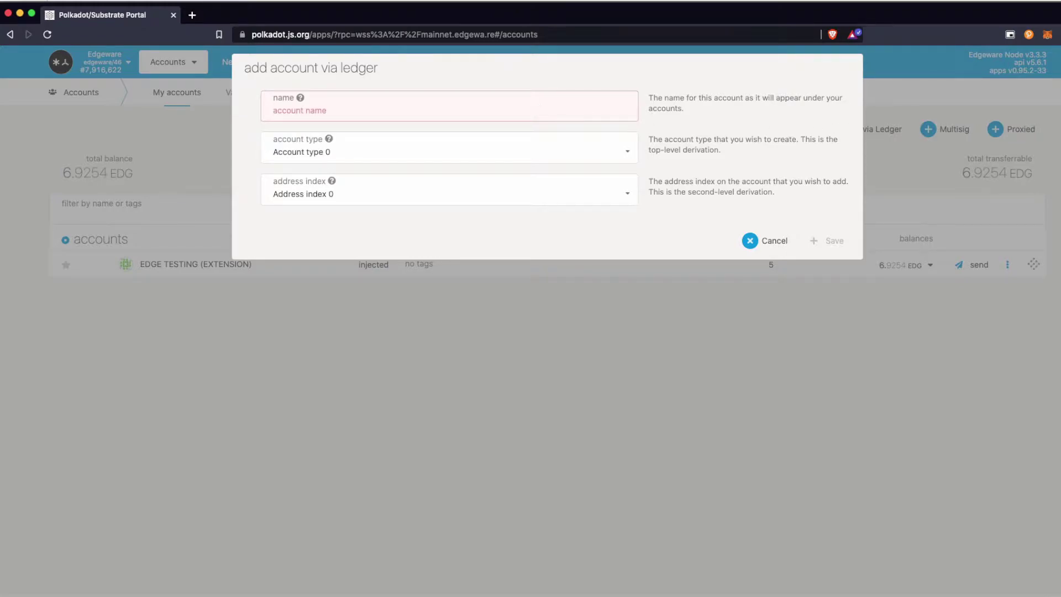
pyautogui.write('Ledger')
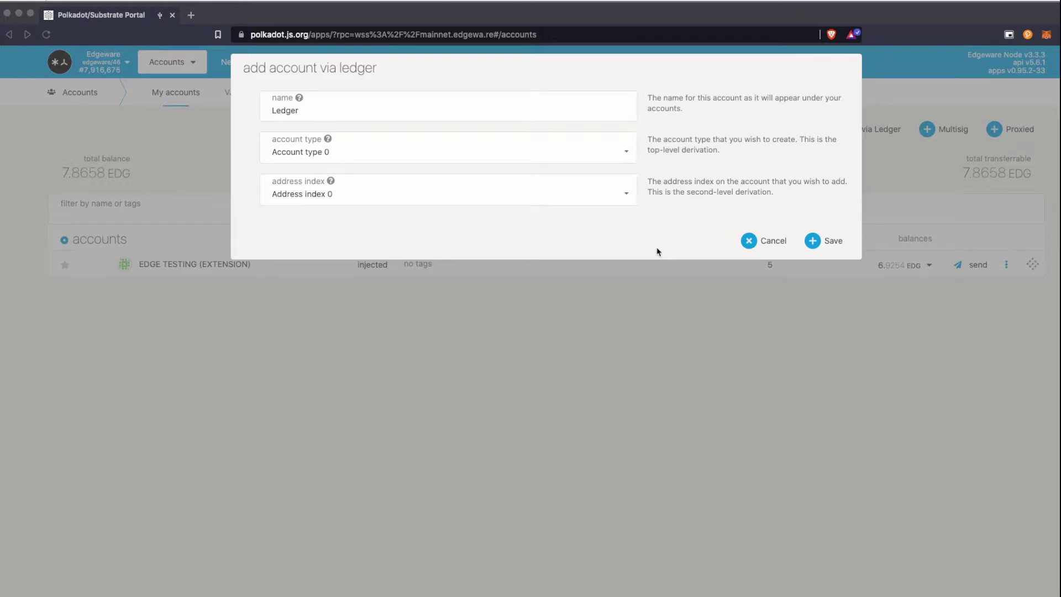
pyautogui.click(827, 242)
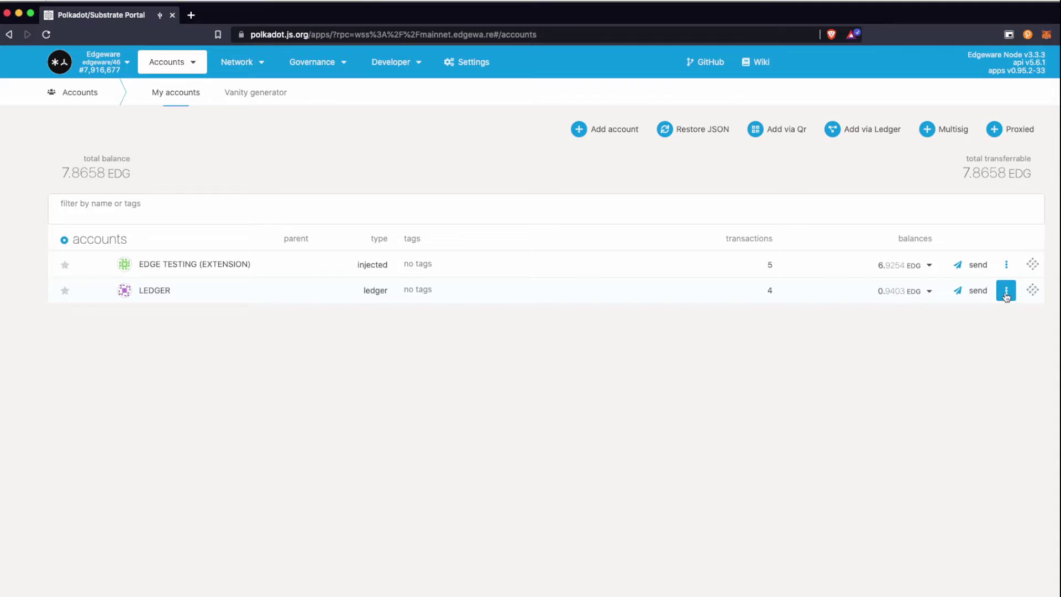
pyautogui.click(1006, 296)
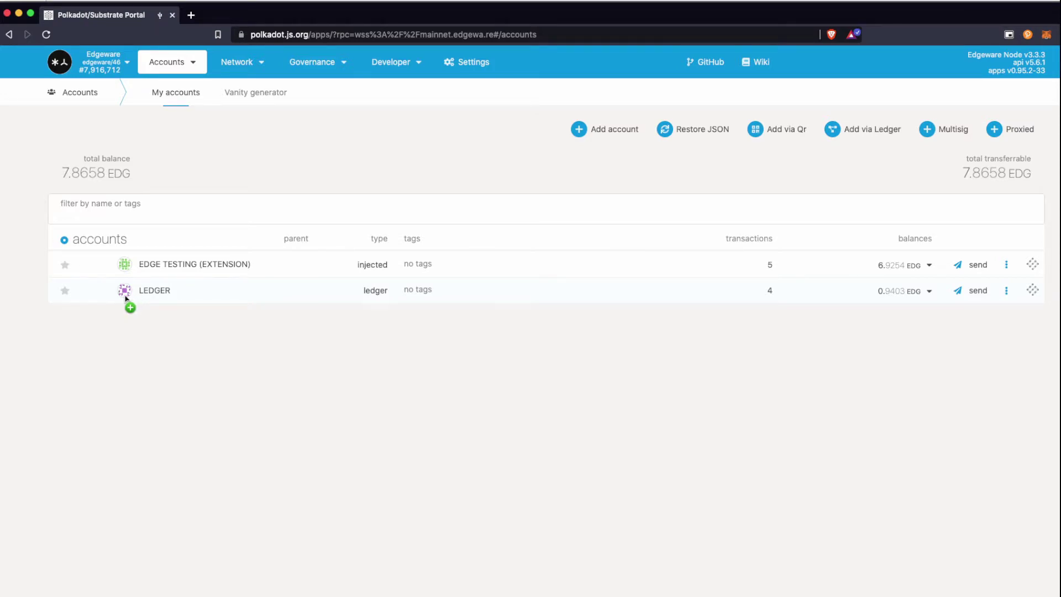
# Paste the copied LEDGER address into a blank TextEdit note and move the note away.
pyautogui.click(125, 297)
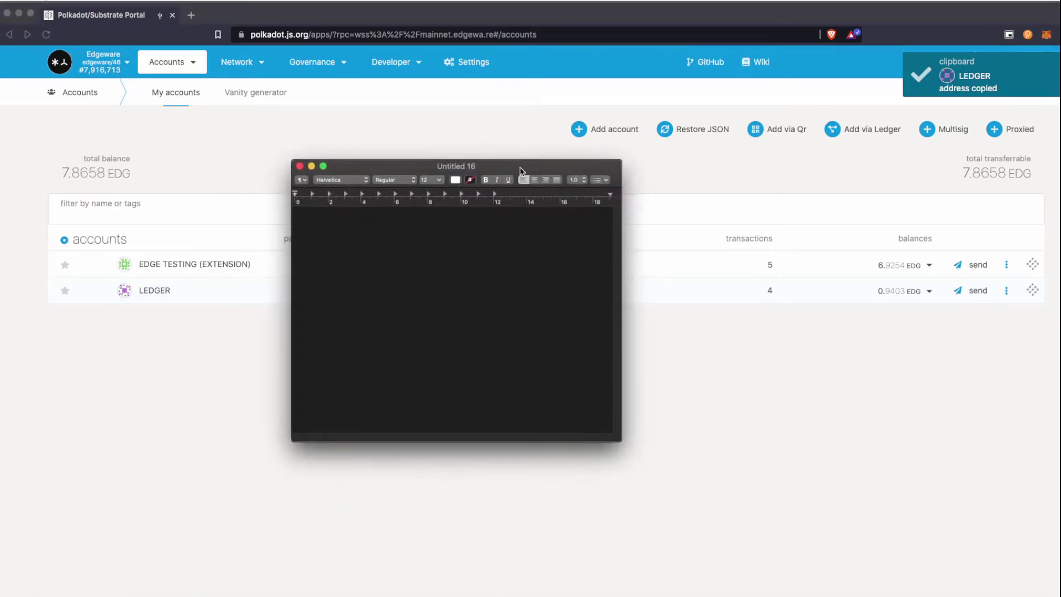
pyautogui.rightClick(342, 219)
pyautogui.moveTo(378, 288)
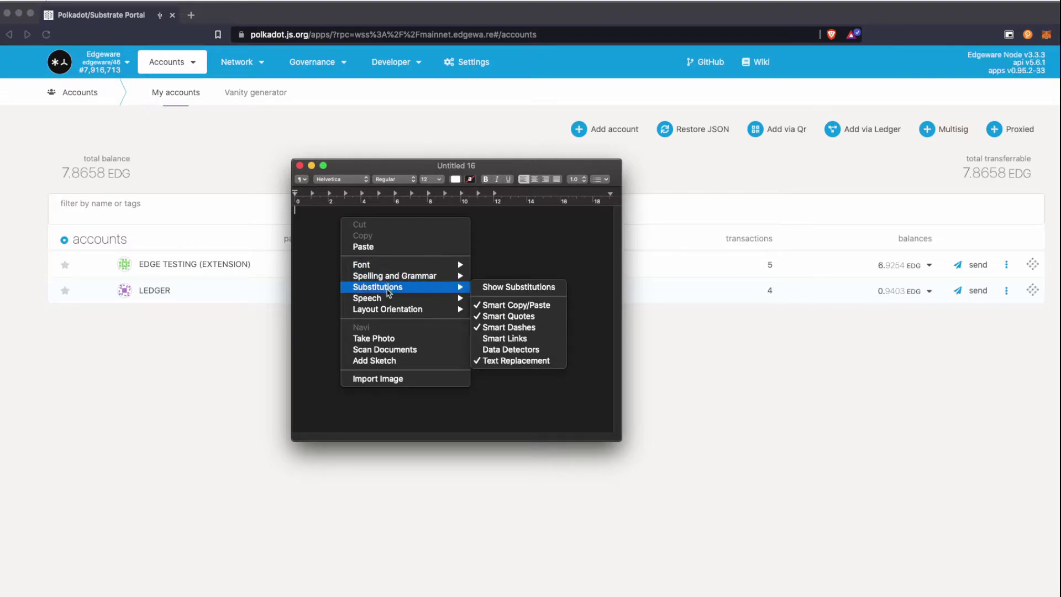
pyautogui.click(386, 247)
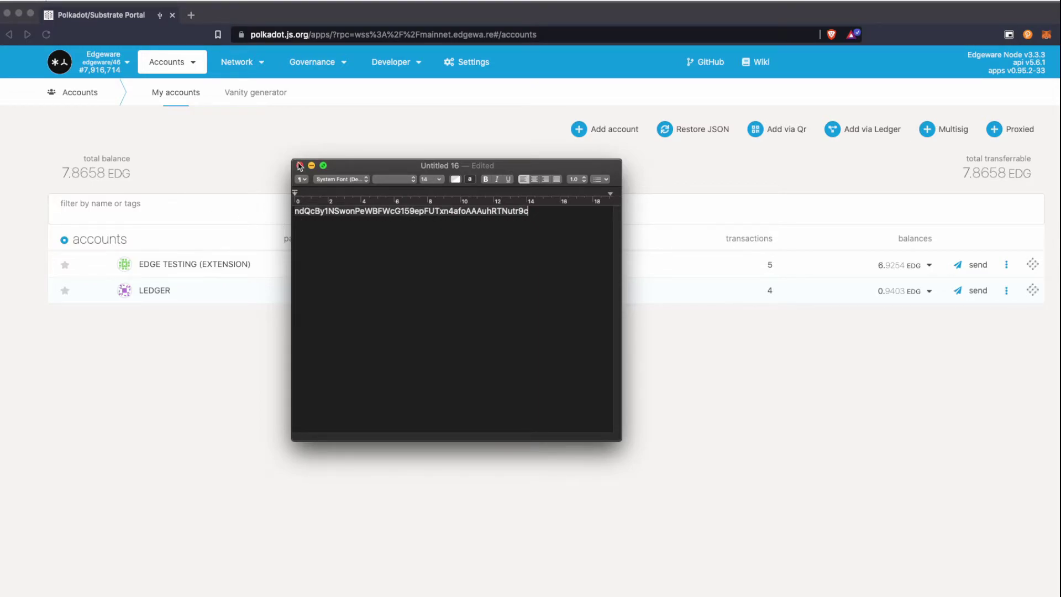
pyautogui.moveTo(377, 170)
pyautogui.mouseDown()
pyautogui.moveTo(52, 277)
pyautogui.moveTo(0, 383)
pyautogui.moveTo(0, 406)
pyautogui.mouseUp()
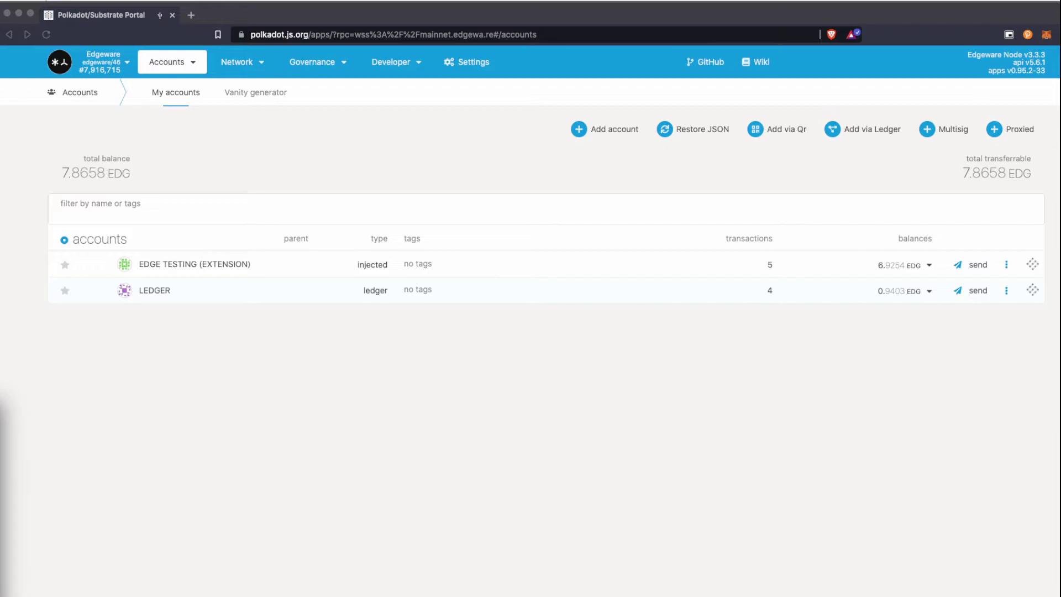
# Prepare a 5 EDG transfer from EDGE TESTING (EXTENSION) with LEDGER as recipient.
pyautogui.click(1006, 291)
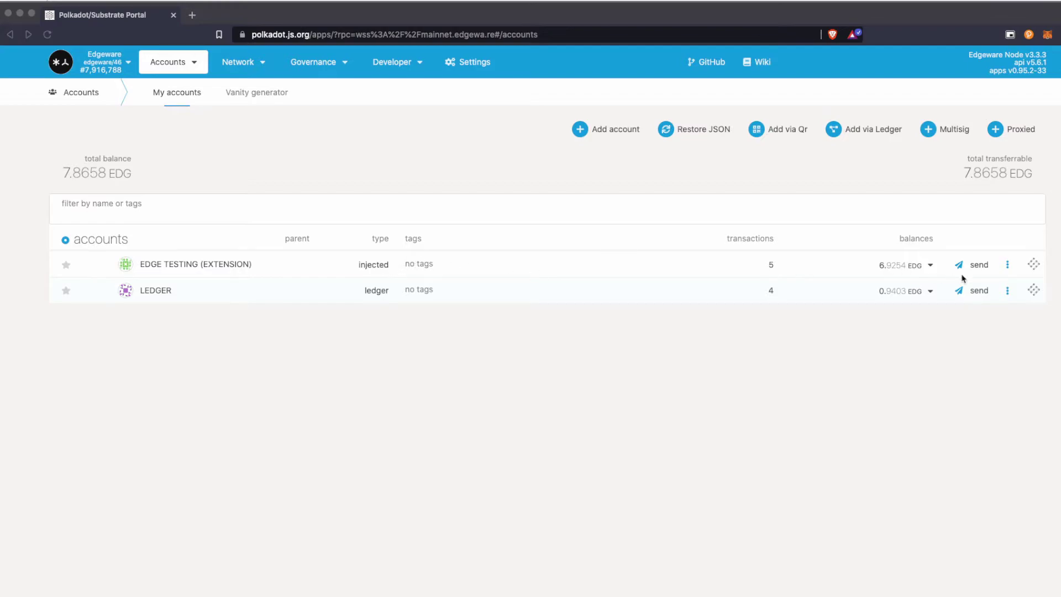
pyautogui.click(978, 265)
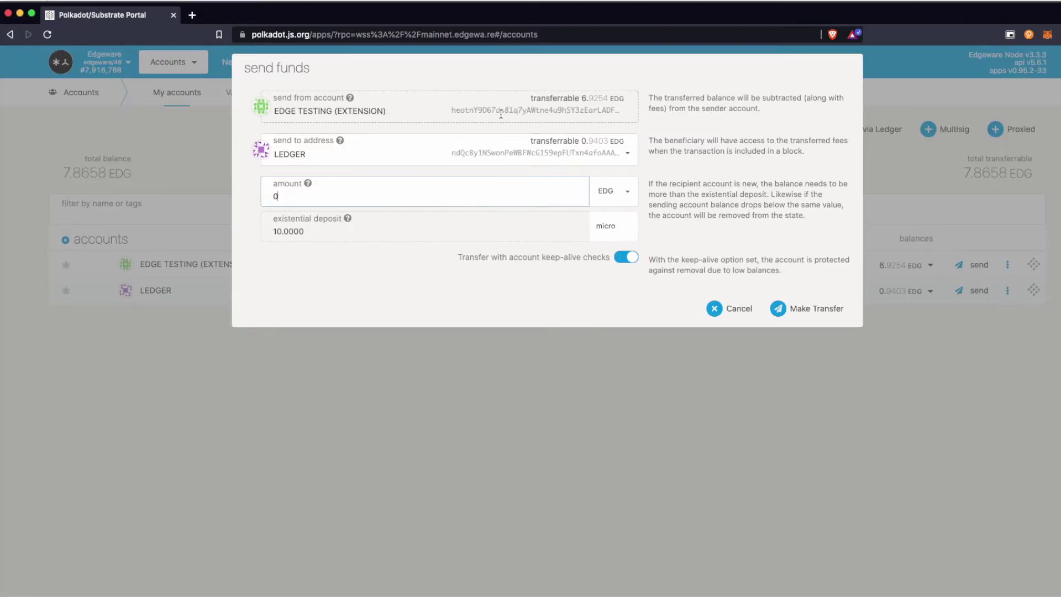
pyautogui.click(628, 153)
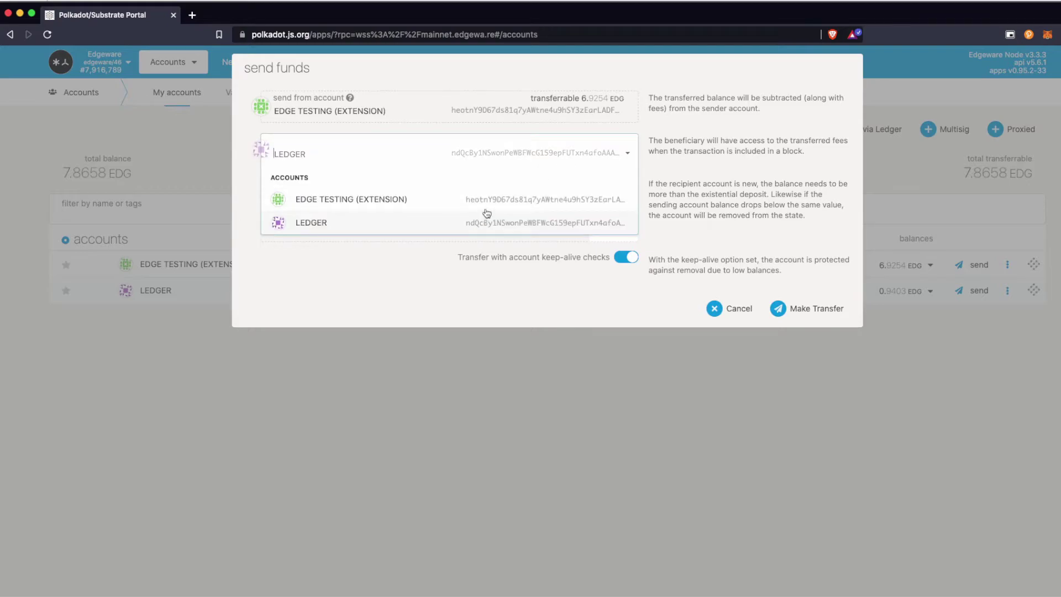
pyautogui.click(245, 142)
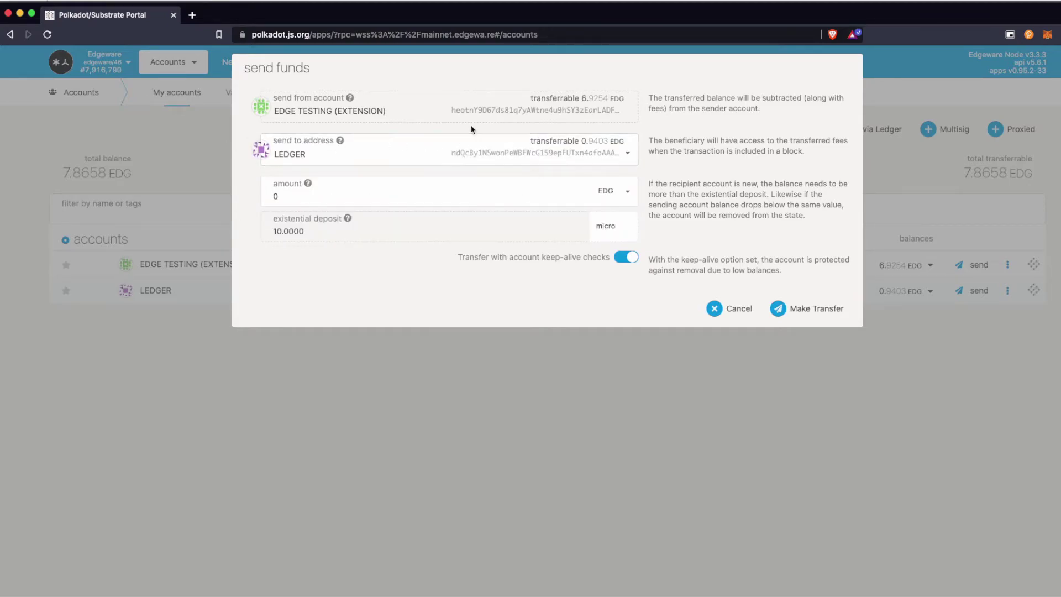
pyautogui.click(336, 198)
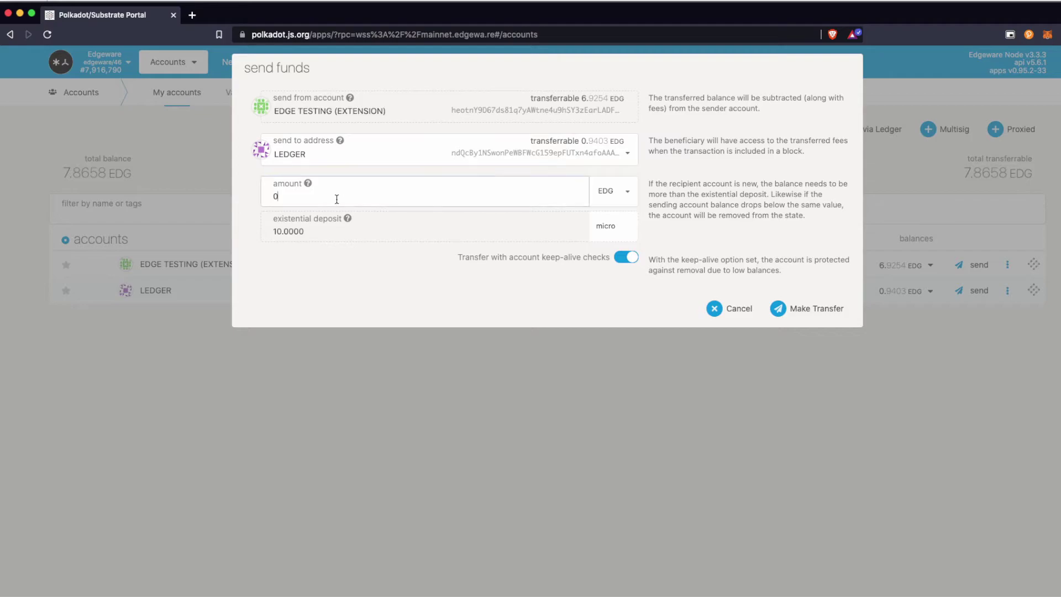
pyautogui.press('BackSpace')
pyautogui.write('5')
pyautogui.click(804, 311)
# Submit the transfer and sign it in the extension with the account password.
pyautogui.click(803, 312)
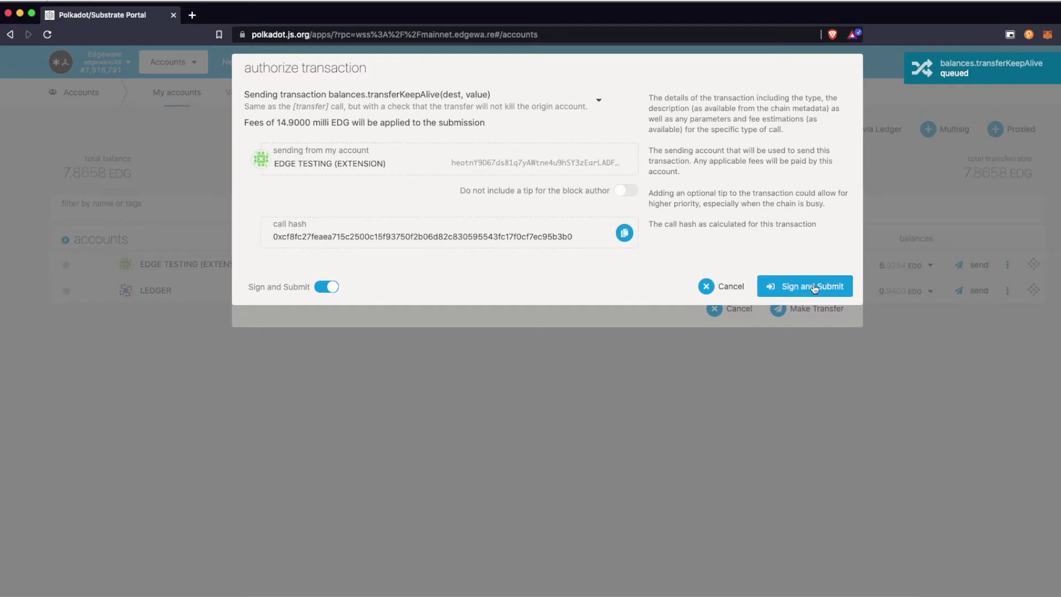
pyautogui.click(809, 286)
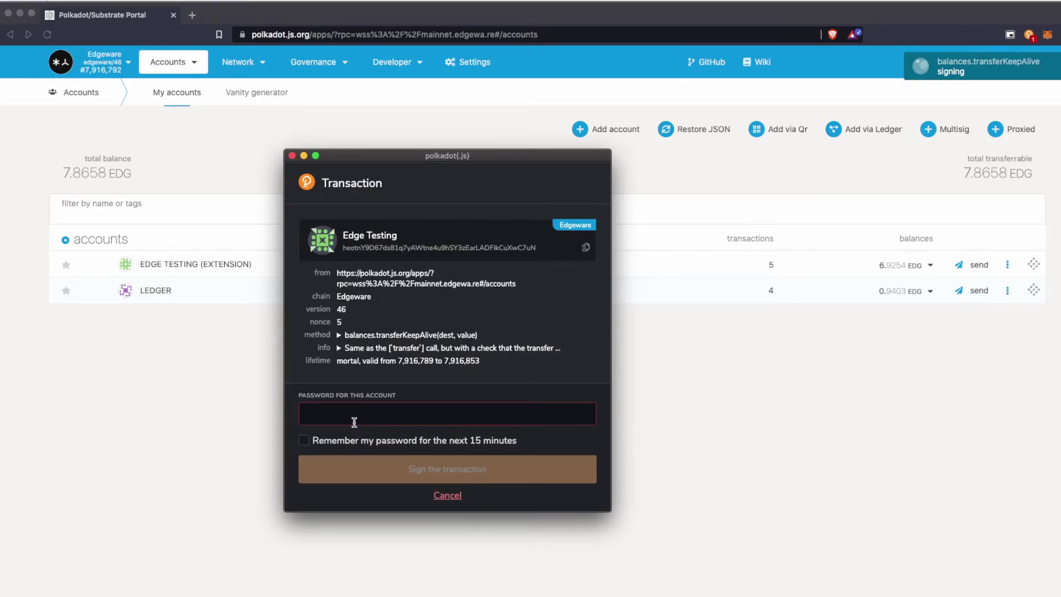
pyautogui.press('super+v')
pyautogui.click(435, 469)
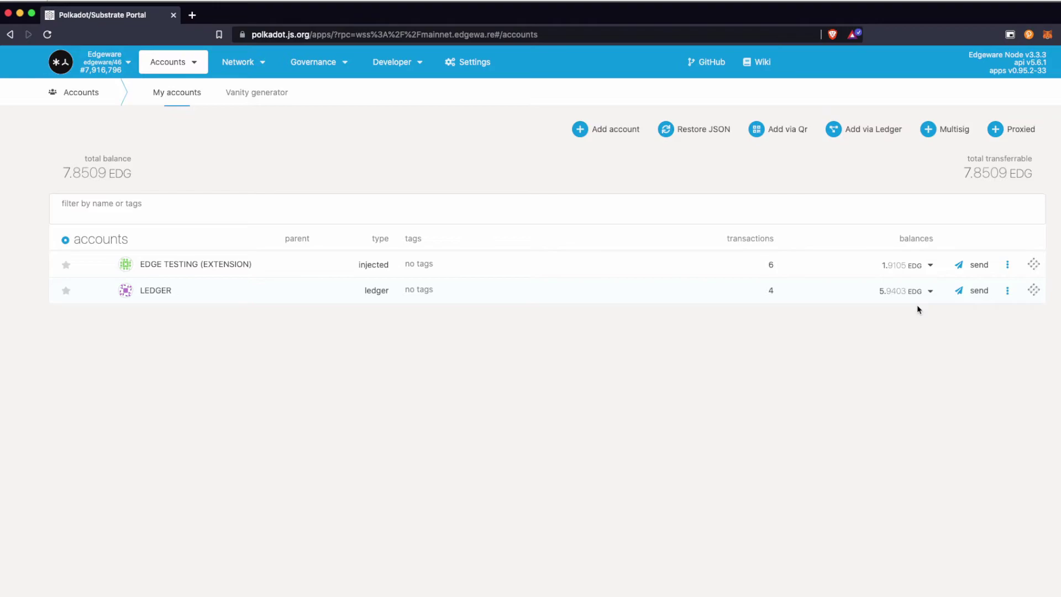
# Send 5 EDG from LEDGER to EDGE TESTING (EXTENSION) and submit it for signing.
pyautogui.click(977, 290)
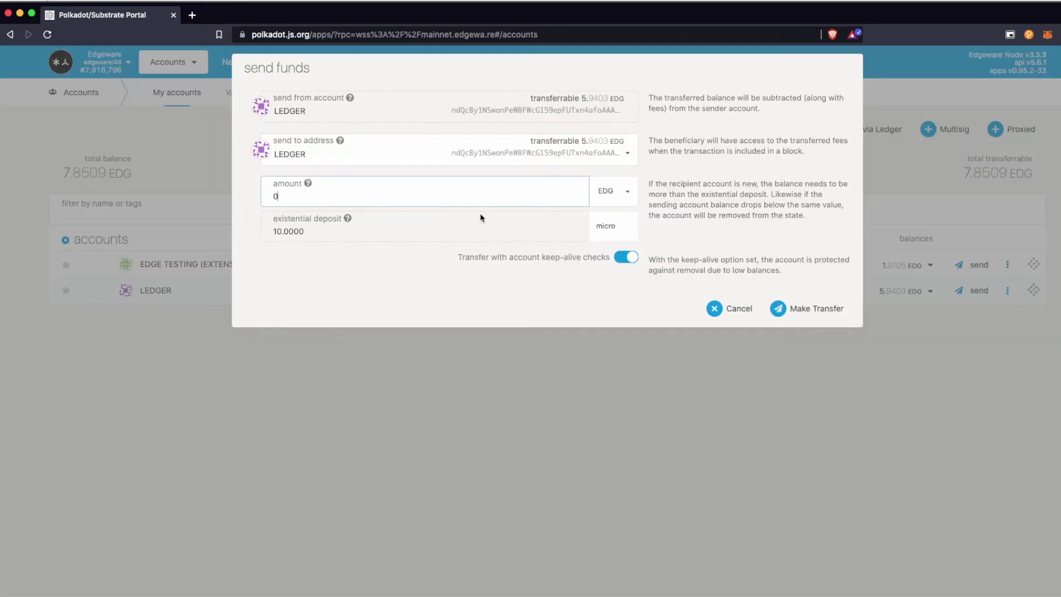
pyautogui.press('BackSpace')
pyautogui.write('5')
pyautogui.click(626, 158)
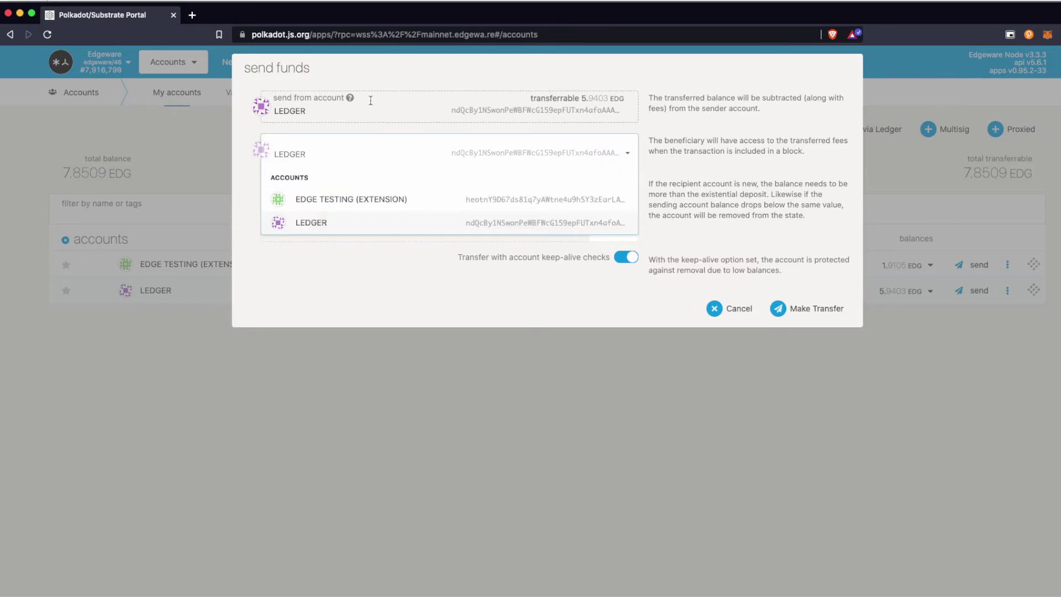
pyautogui.click(363, 204)
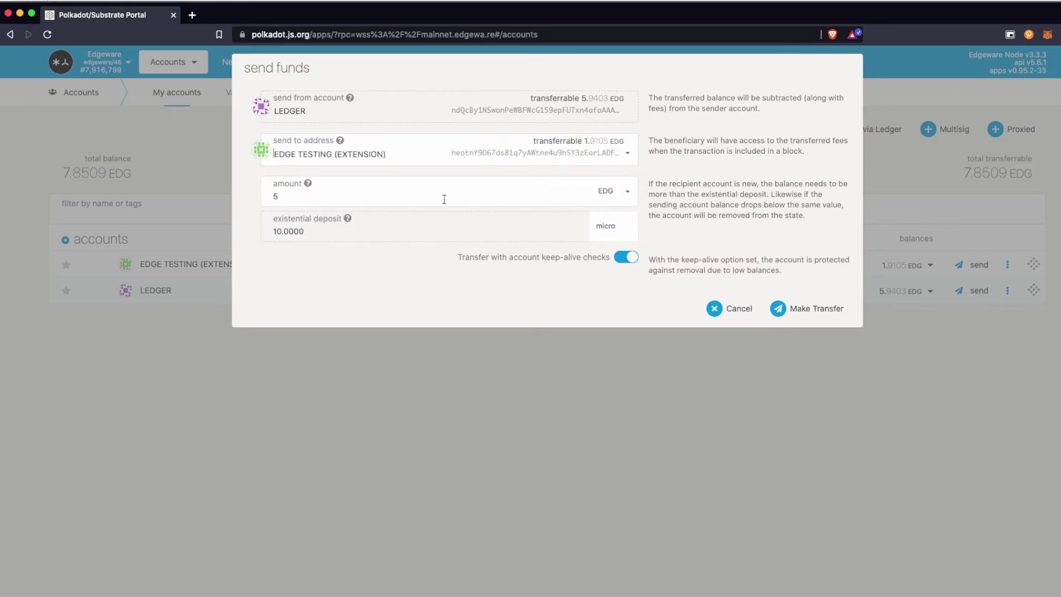
pyautogui.click(801, 312)
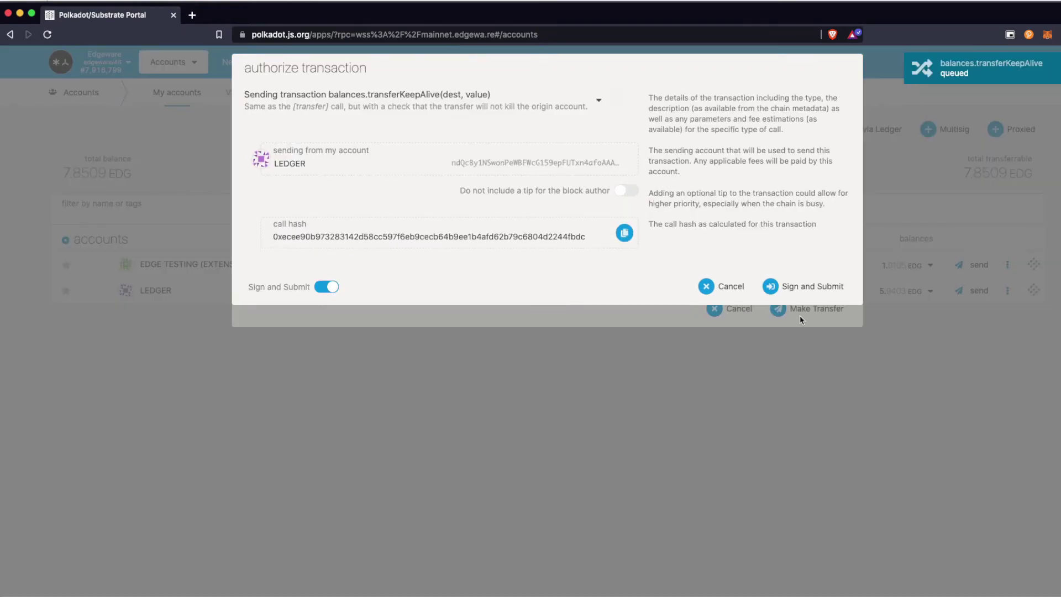
pyautogui.click(812, 286)
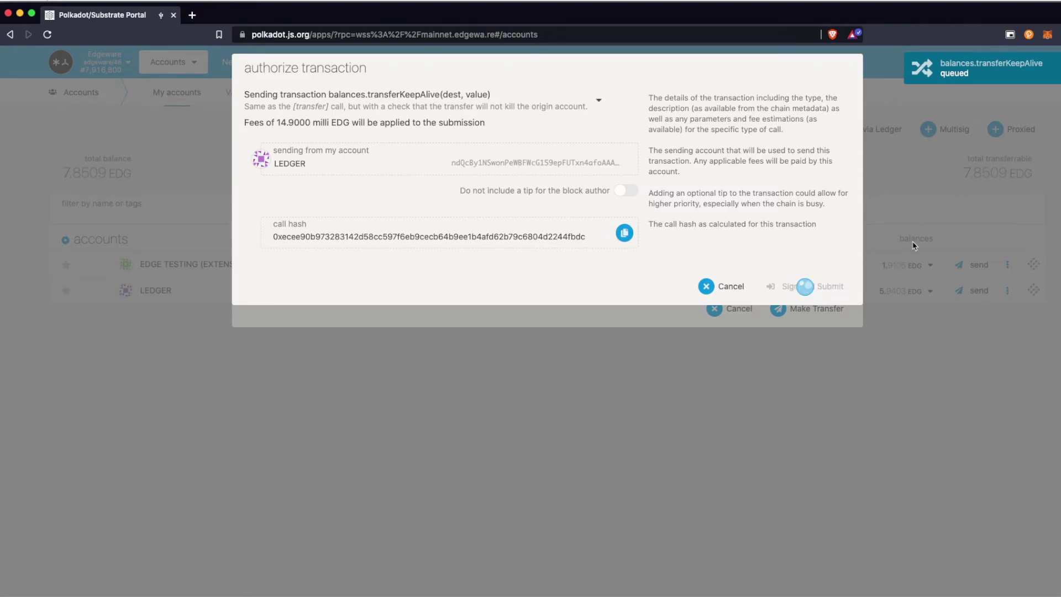